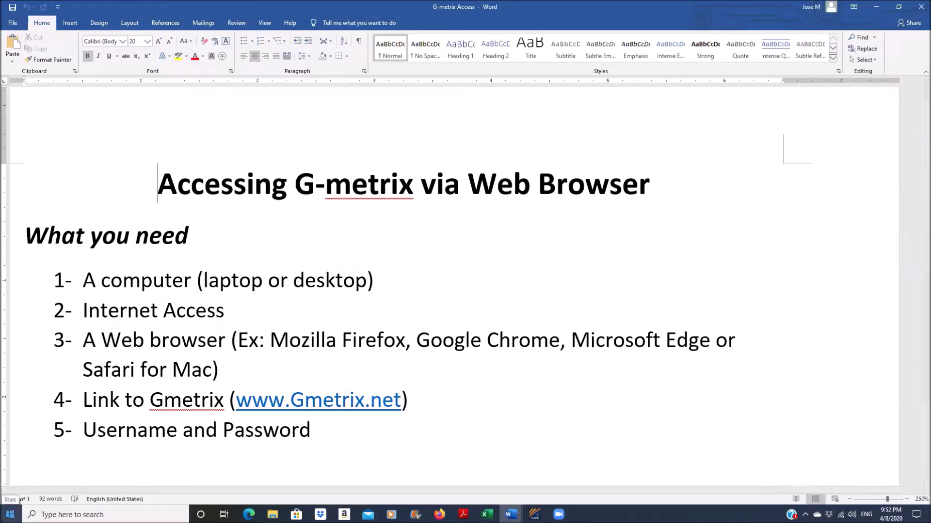
Launch Google Chrome maximized and load the gmetrix.net login page
{"action": "left_click", "coordinate": [11, 514]}
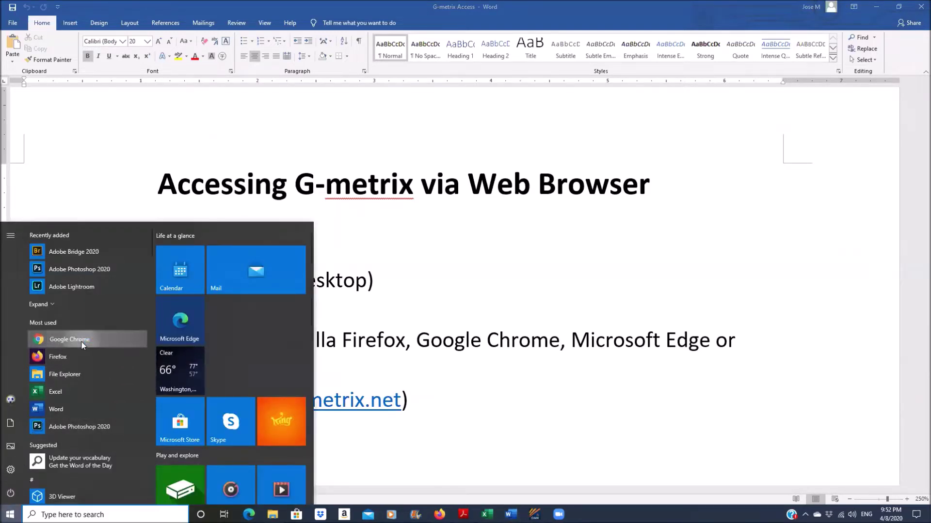
{"action": "left_click", "coordinate": [81, 342]}
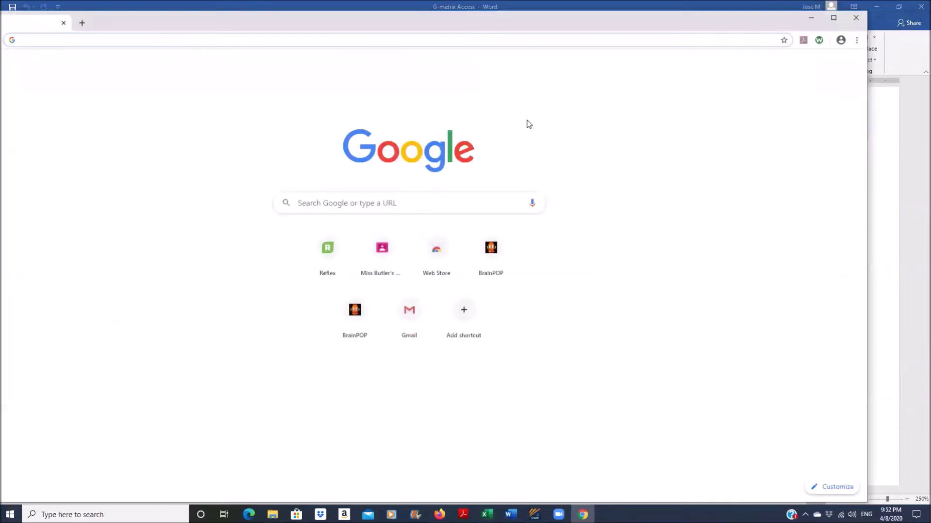
{"action": "left_click", "coordinate": [835, 18]}
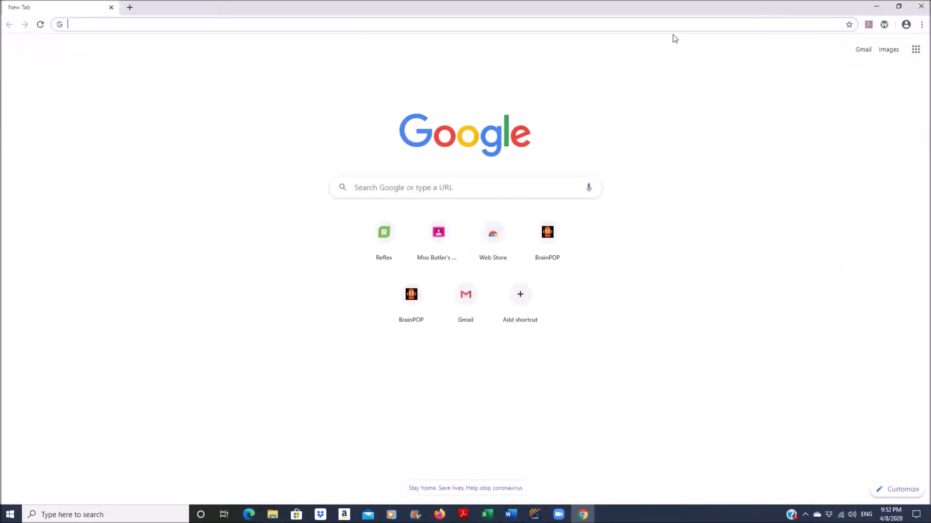
{"action": "left_click", "coordinate": [433, 24]}
{"action": "type", "text": "gmetrix.net"}
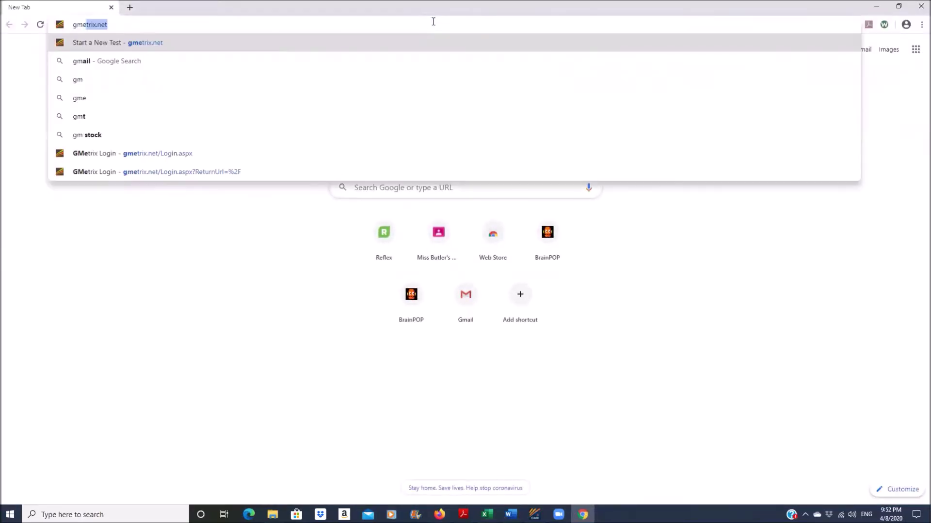
{"action": "left_click", "coordinate": [307, 42]}
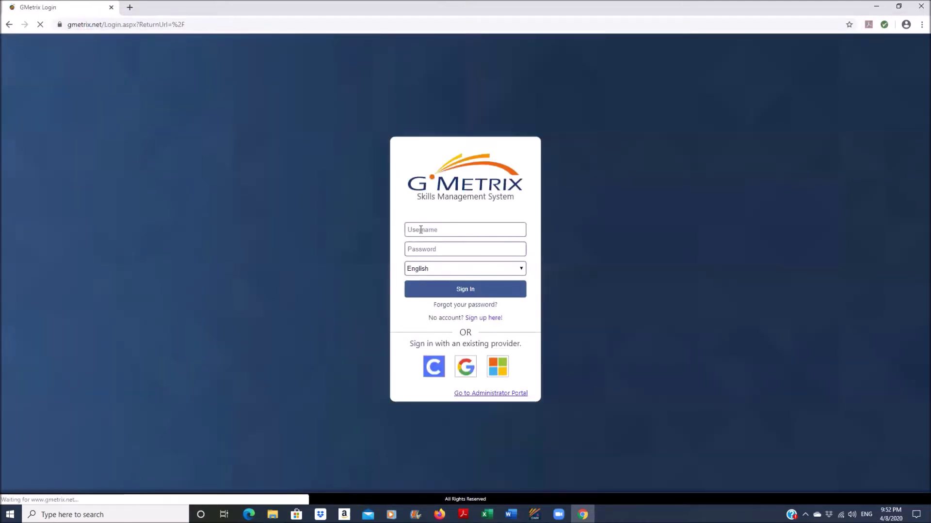
Sign in to GMetrix with the saved username and go to the Take a Test page
{"action": "left_click", "coordinate": [420, 230]}
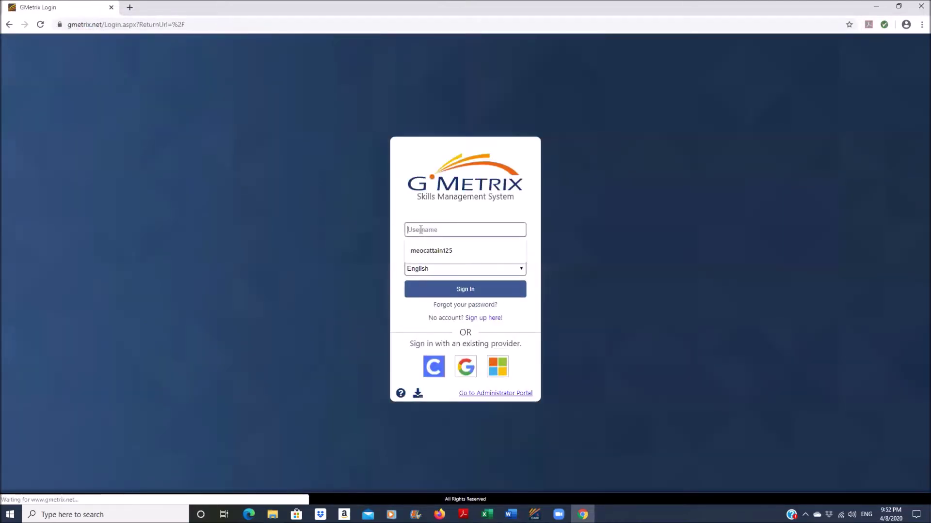
{"action": "left_click", "coordinate": [424, 249]}
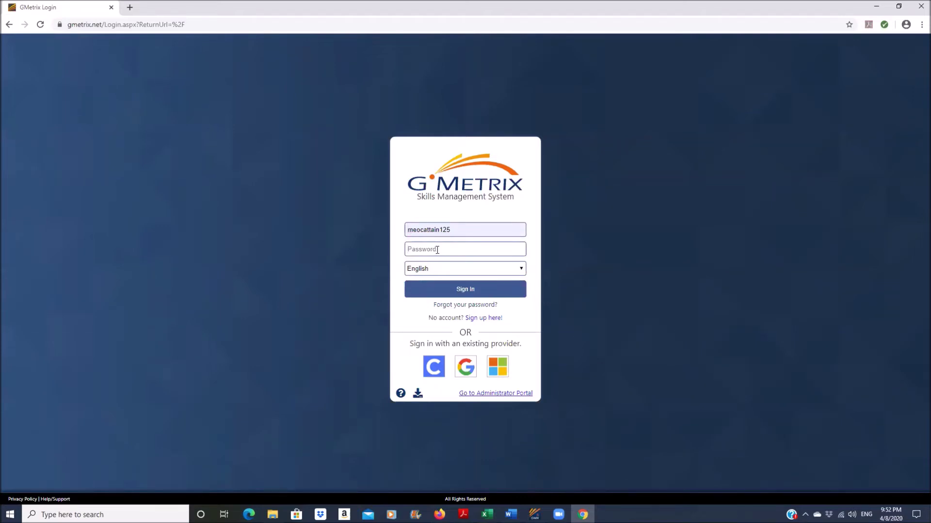
{"action": "type", "text": "••"}
{"action": "key", "text": "Return"}
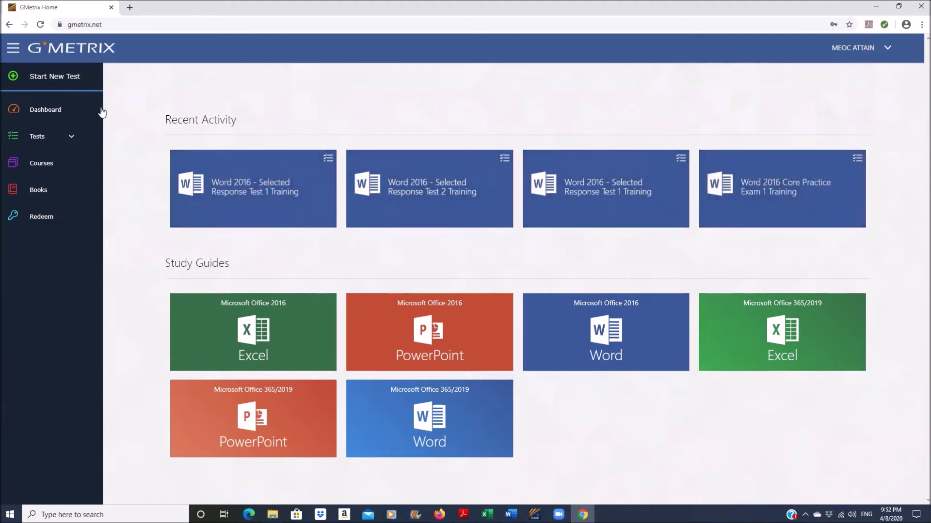
{"action": "left_click", "coordinate": [57, 84]}
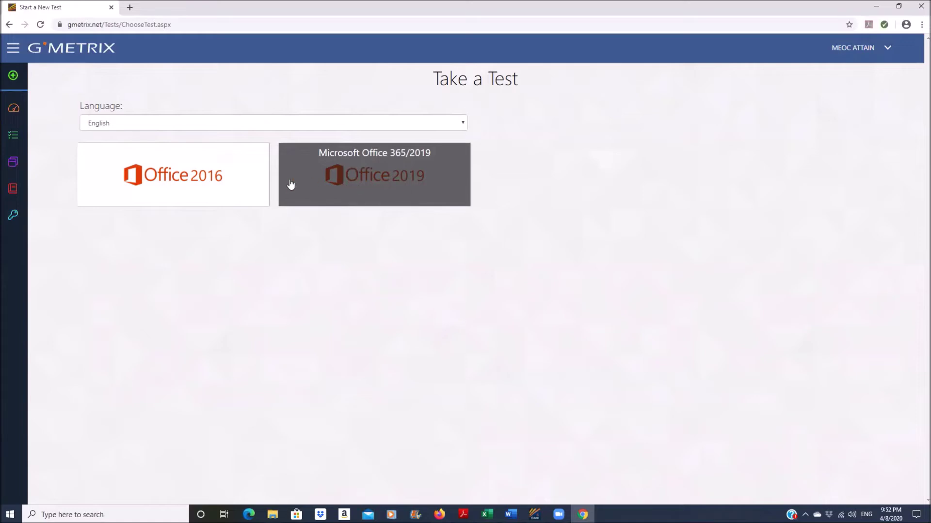
Launch PowerPoint 2016 Selected Response Test 1 in Training Mode from the Office 2016 exams
{"action": "left_click", "coordinate": [173, 191]}
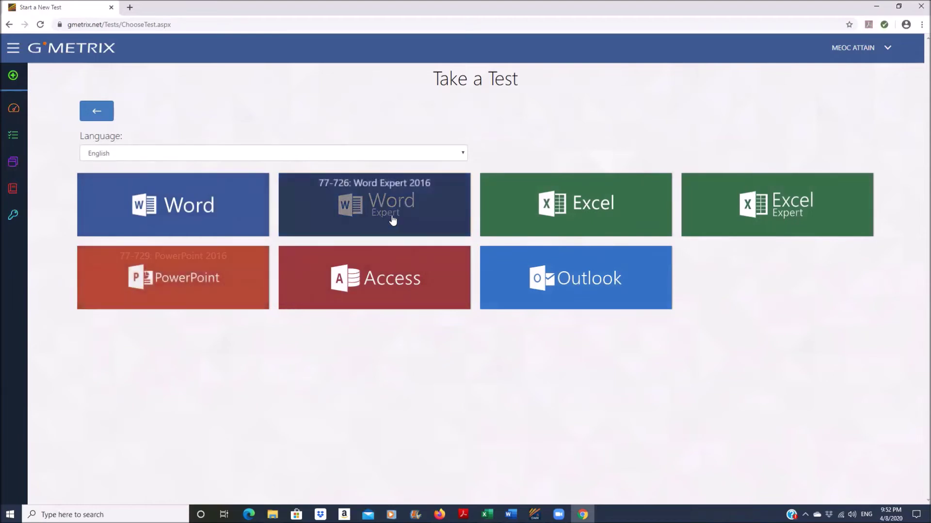
{"action": "left_click", "coordinate": [214, 276]}
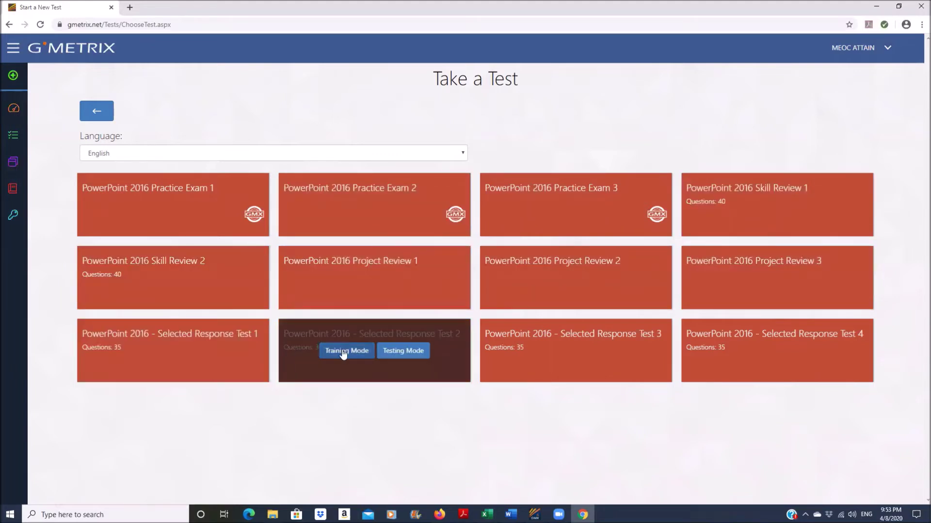
{"action": "mouse_move", "coordinate": [173, 351]}
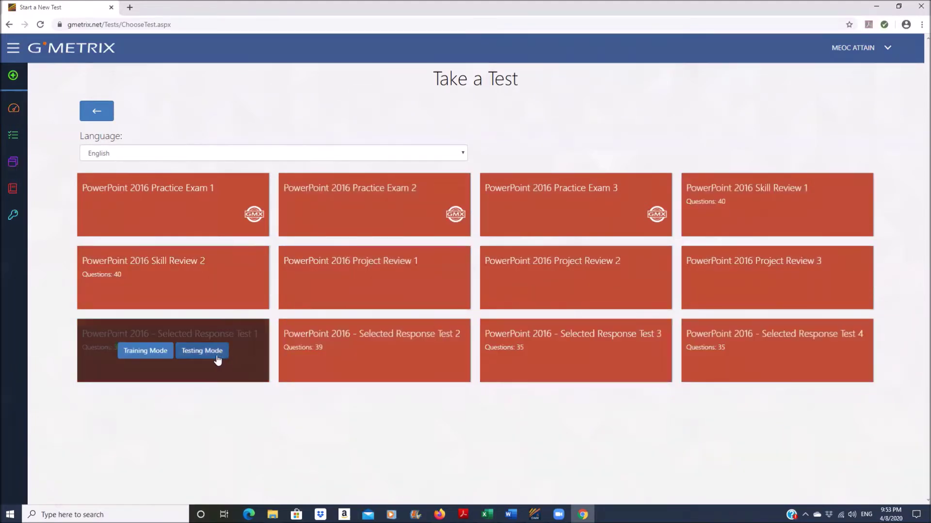
{"action": "left_click", "coordinate": [148, 352]}
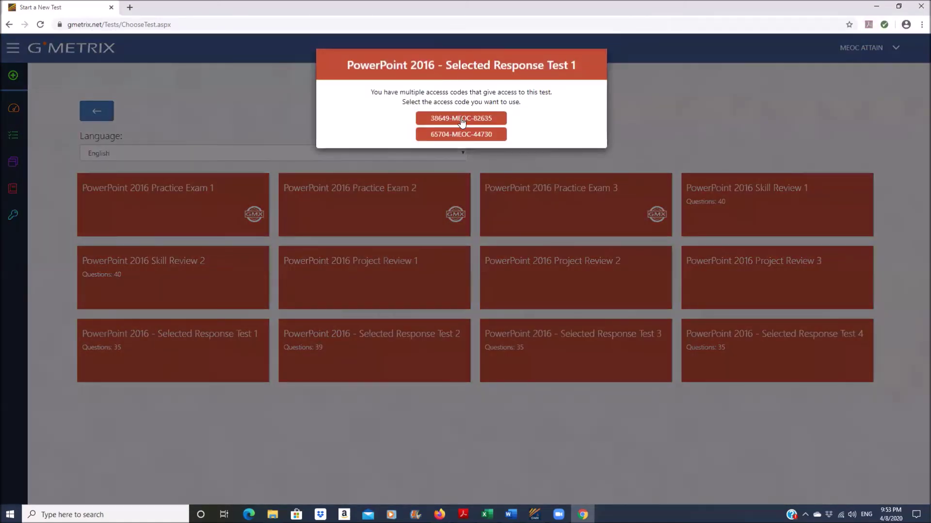
Start the test, view the hint, and submit 9 as the slide-layout answer
{"action": "left_click", "coordinate": [461, 120]}
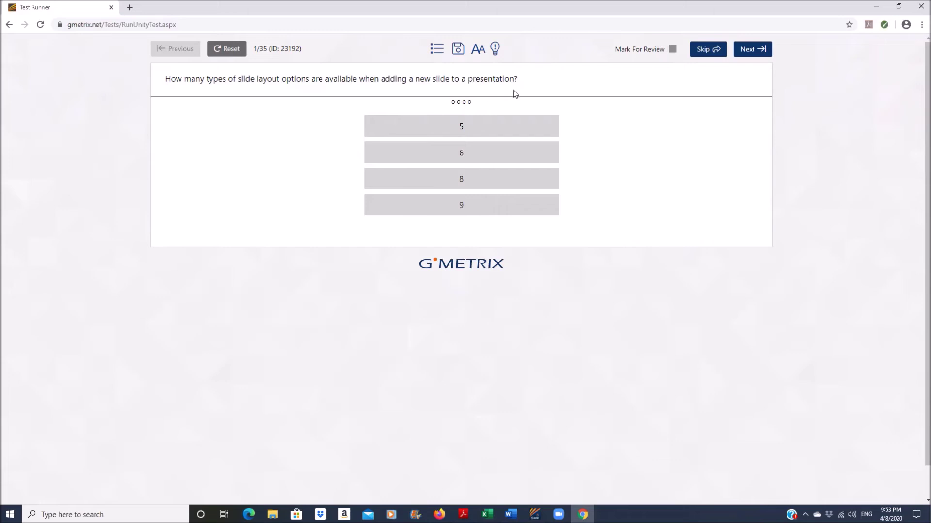
{"action": "left_click", "coordinate": [498, 50]}
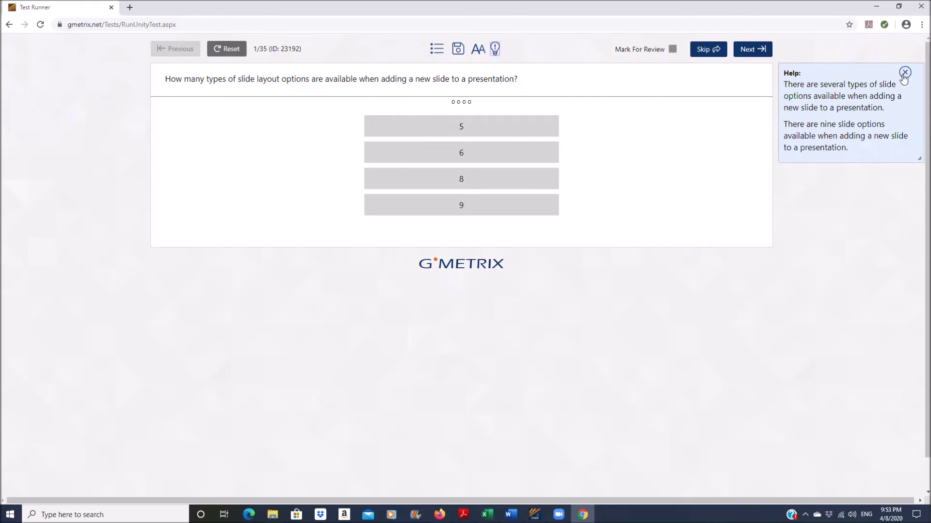
{"action": "left_click", "coordinate": [466, 210]}
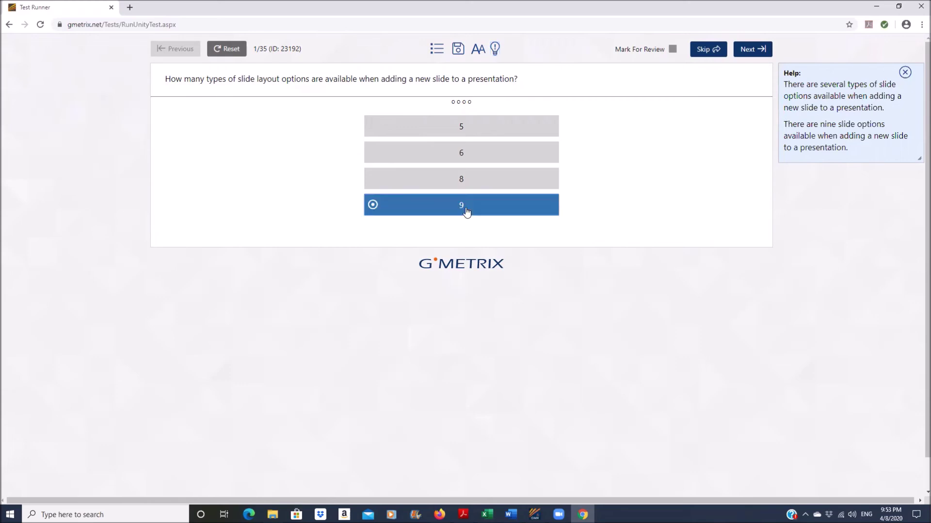
{"action": "left_click", "coordinate": [754, 54]}
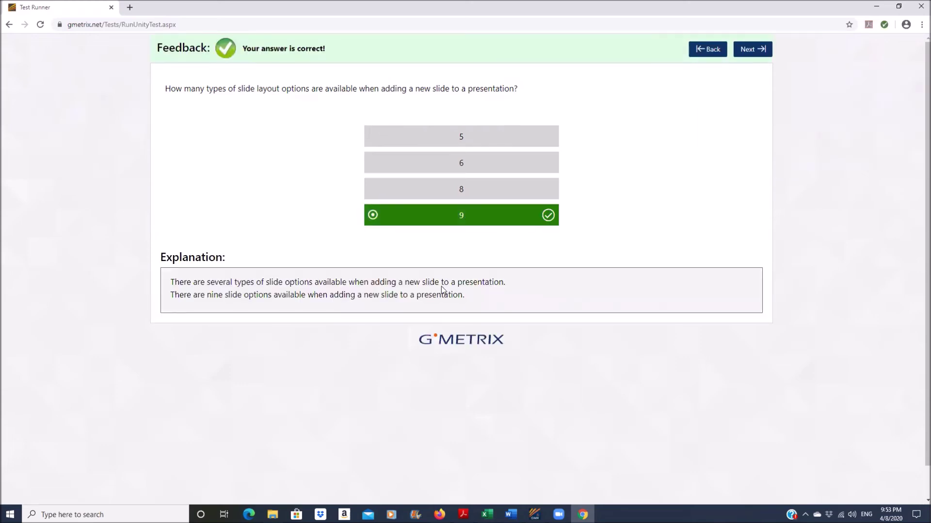
Advance to question 2 on Backstage presentation methods and request Save and Exit
{"action": "left_click", "coordinate": [757, 55]}
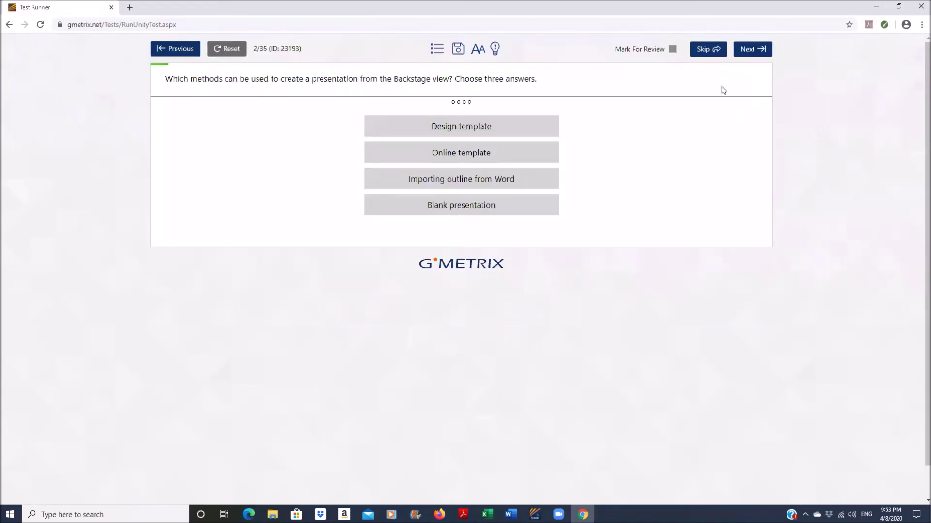
{"action": "left_click", "coordinate": [752, 59]}
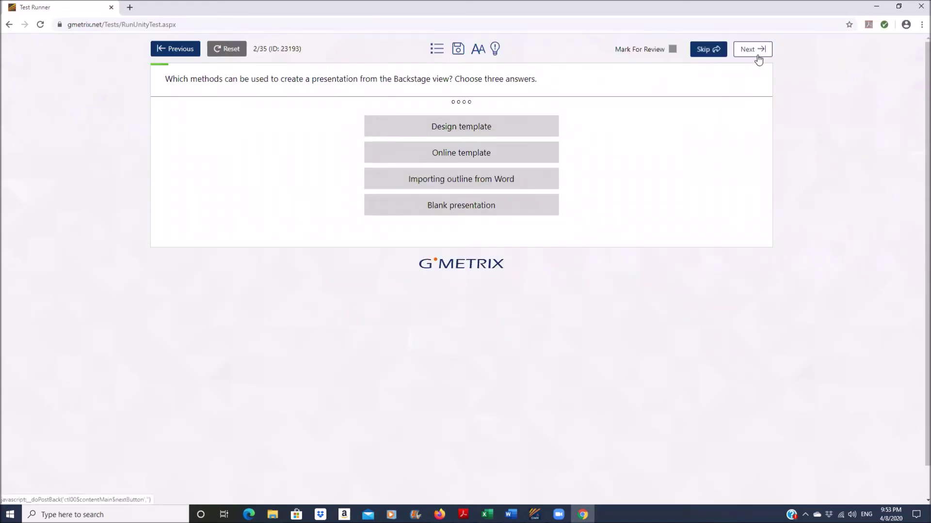
{"action": "left_click", "coordinate": [459, 49]}
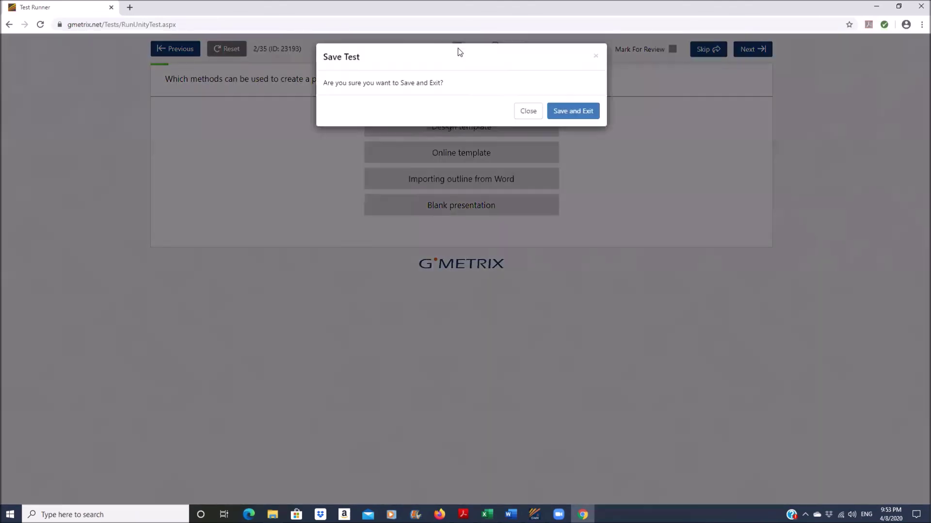
Confirm Save and Exit, then log out from the account menu
{"action": "left_click", "coordinate": [571, 117]}
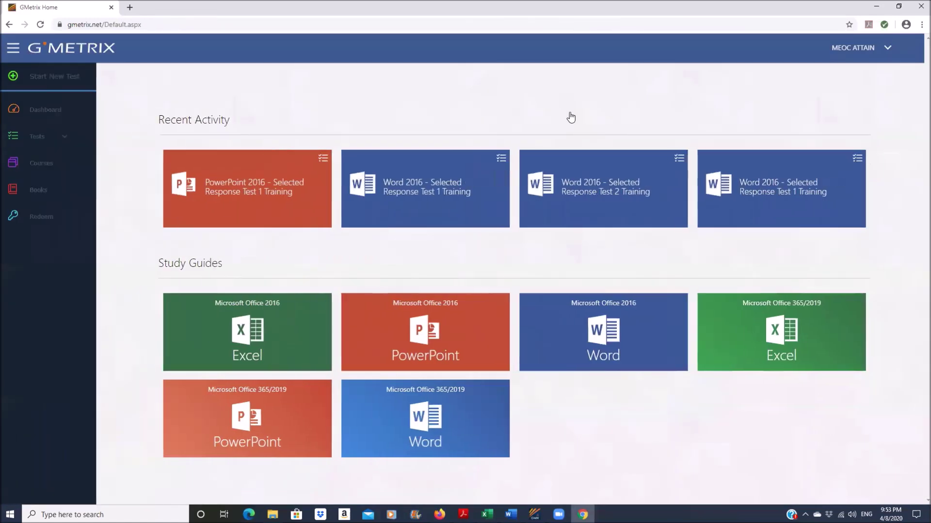
{"action": "left_click", "coordinate": [886, 48]}
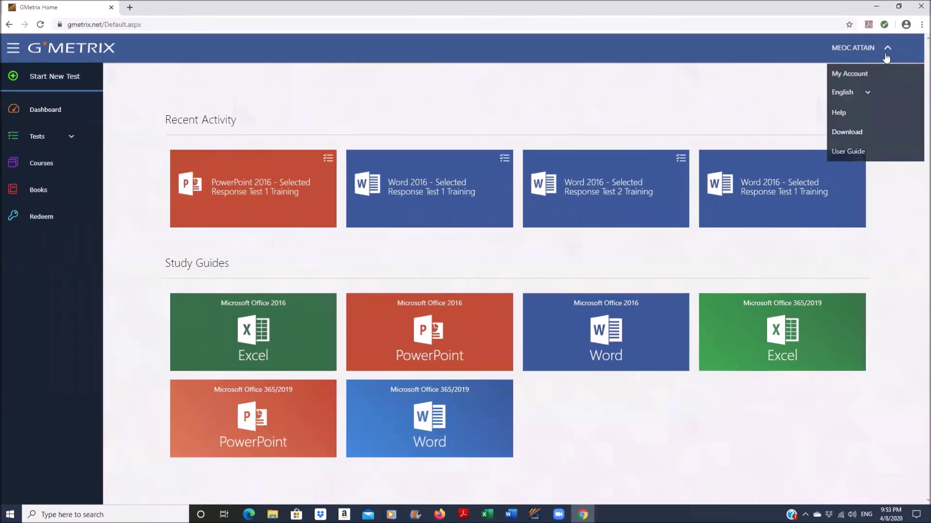
{"action": "left_click", "coordinate": [848, 170]}
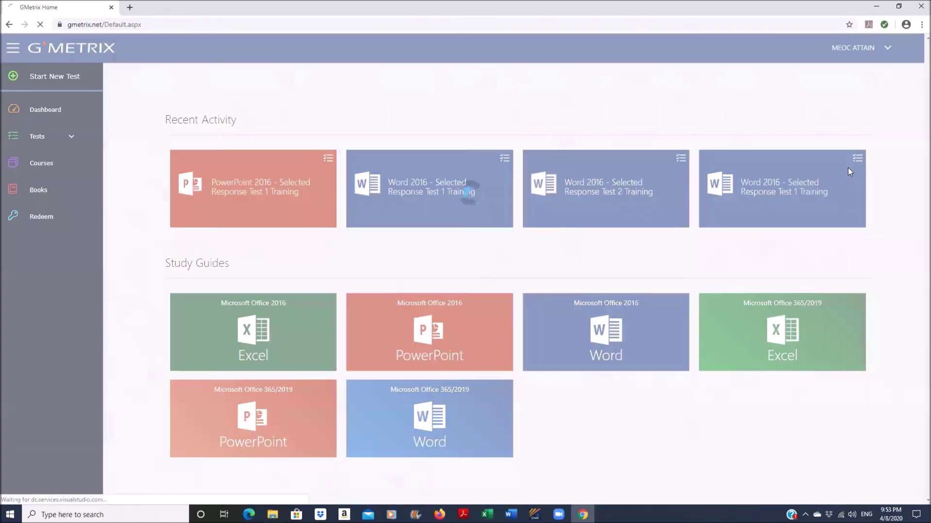